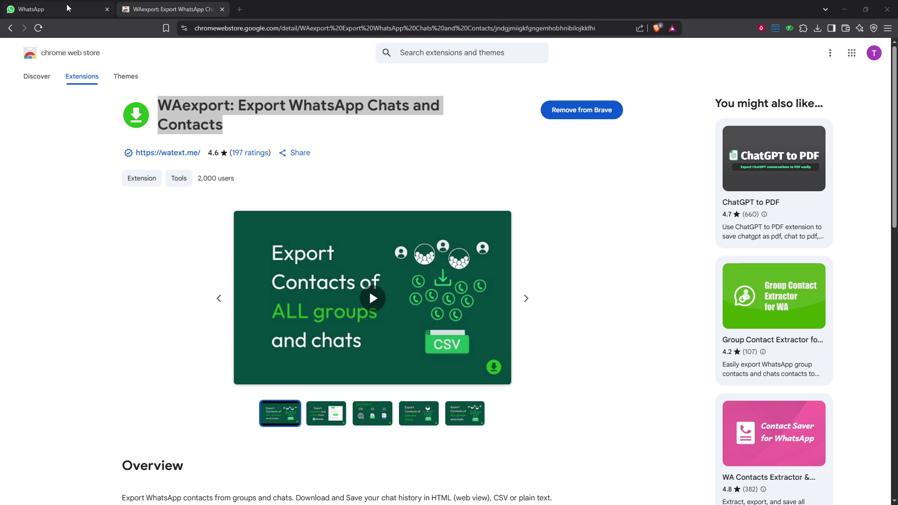
After rechecking the WAexport store page title, open the Test Accountx chat with its Hello and Hi messages.
click(69, 10)
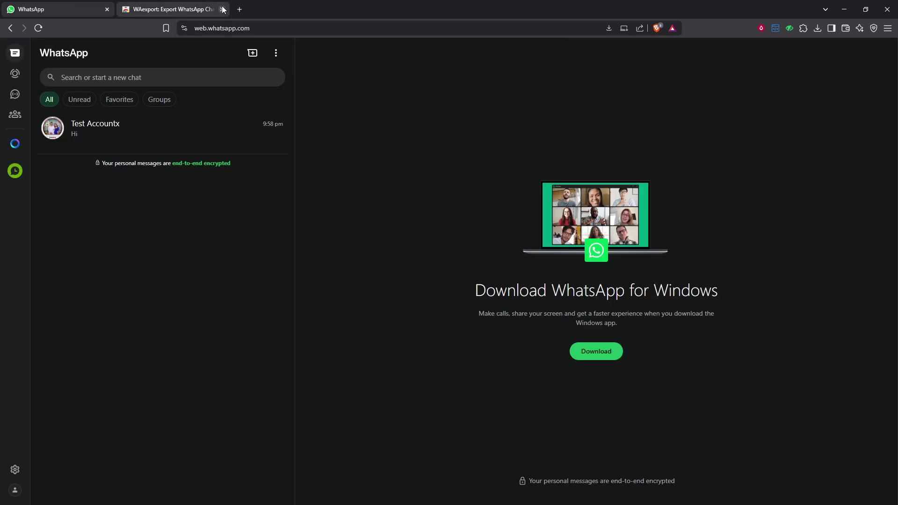
click(193, 9)
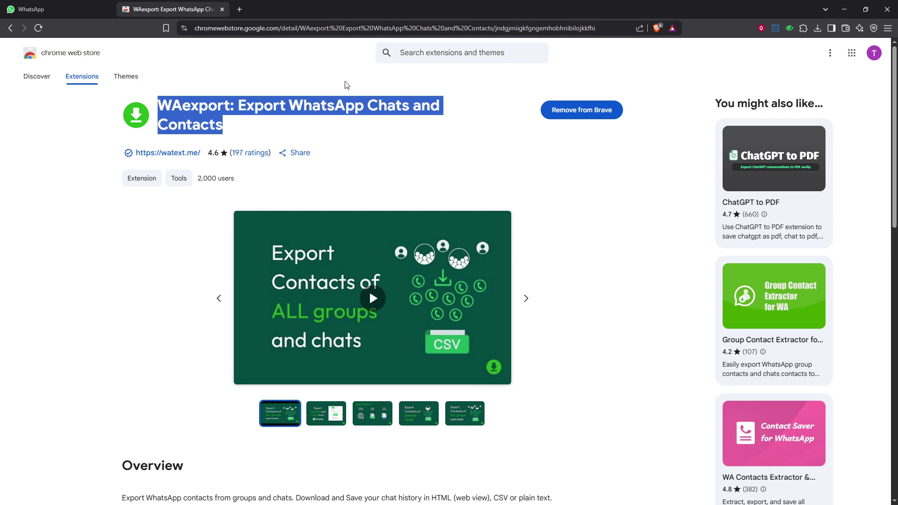
click(292, 97)
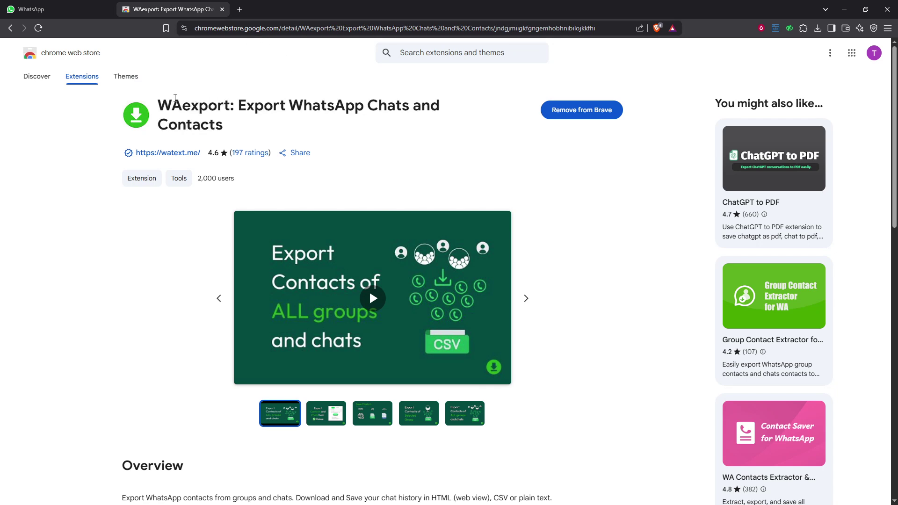
drag(161, 105, 223, 127)
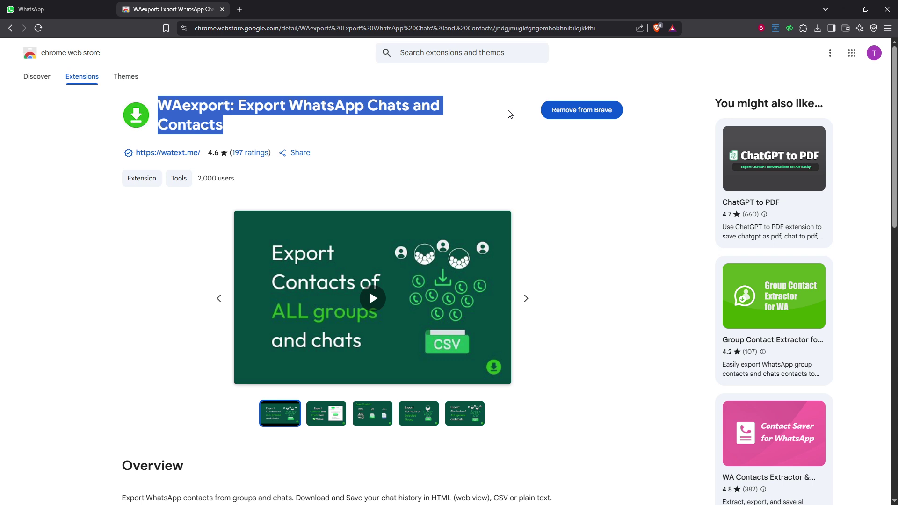
click(518, 111)
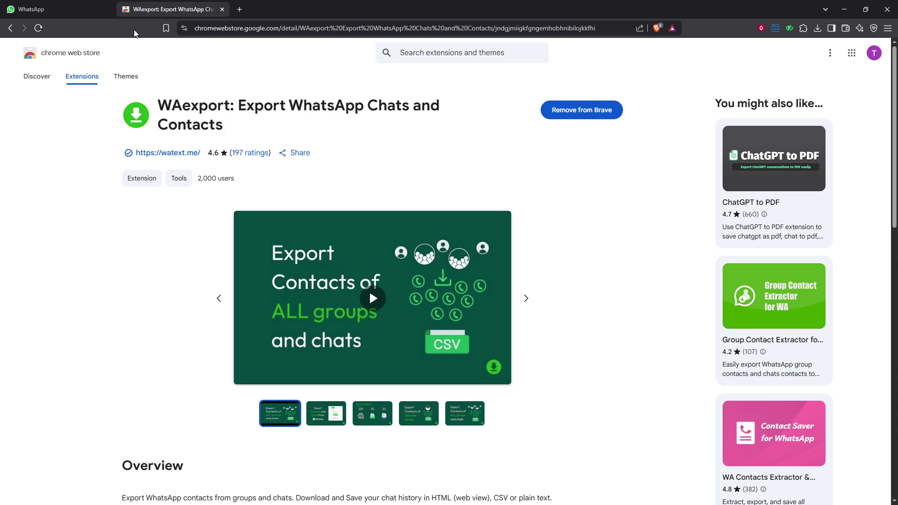
click(63, 9)
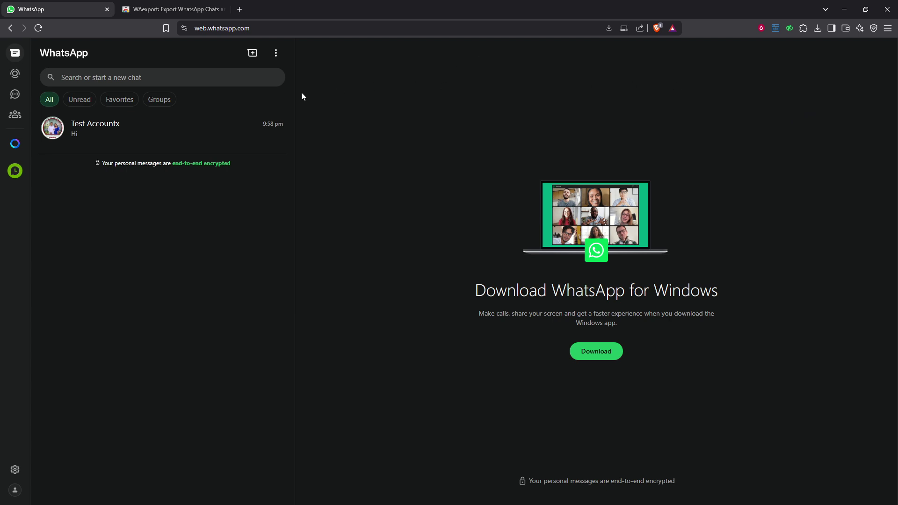
click(150, 127)
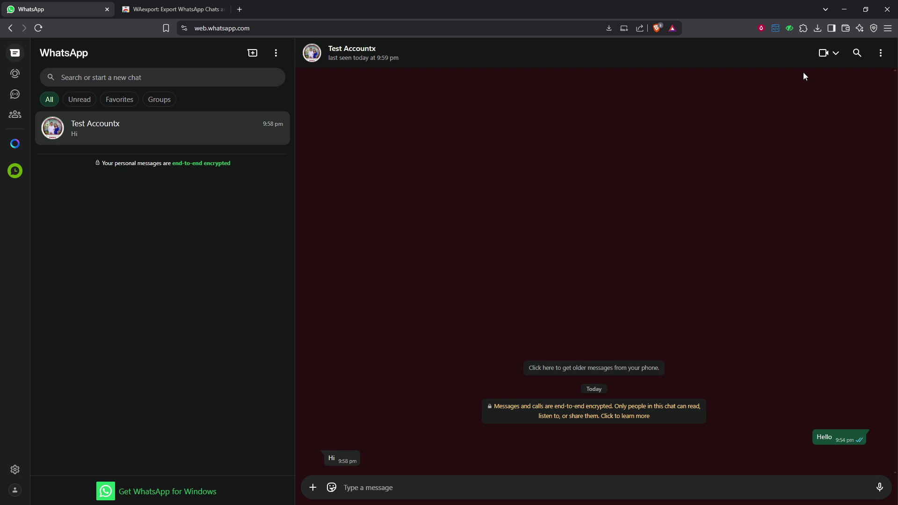
Pin WAexport to the toolbar and open its export panel showing date range and HTML format.
click(805, 28)
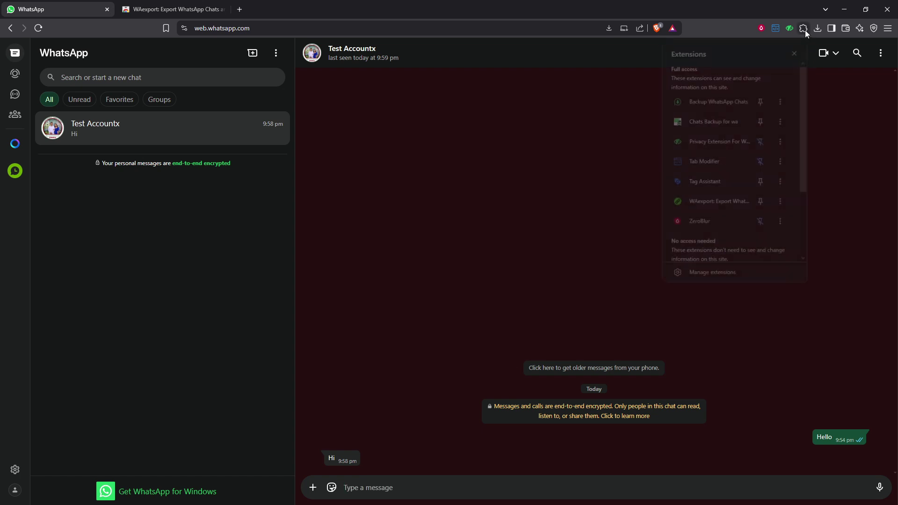
click(762, 202)
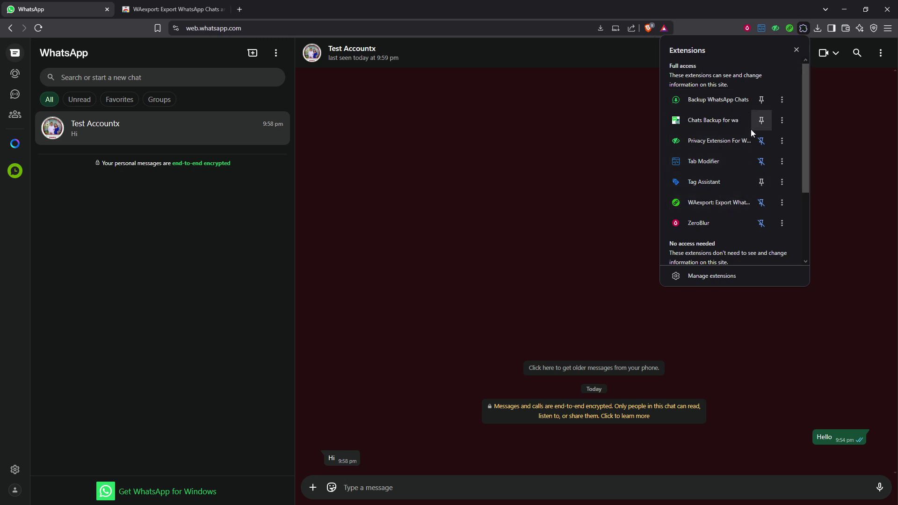
click(708, 206)
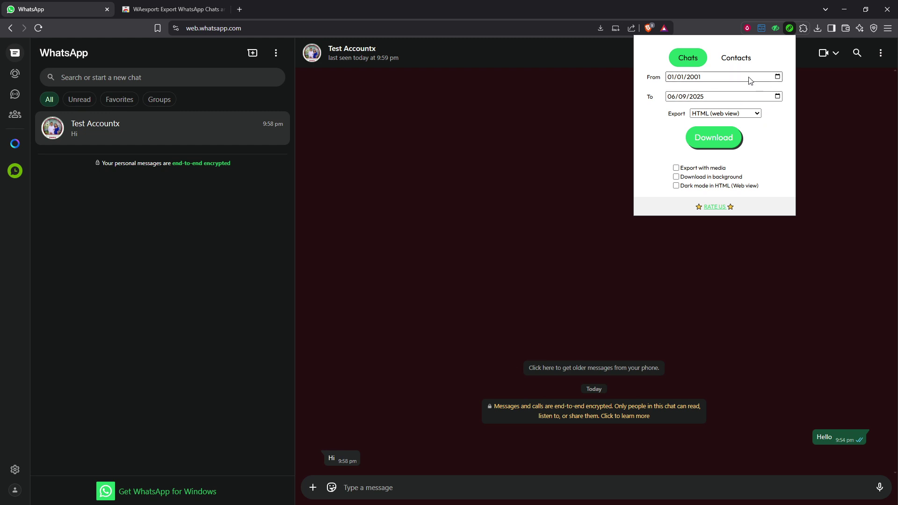
click(700, 79)
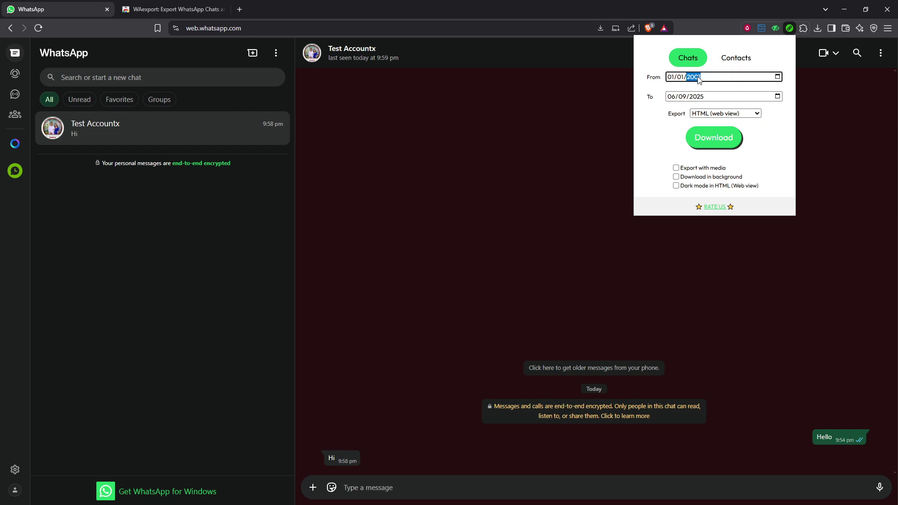
click(777, 77)
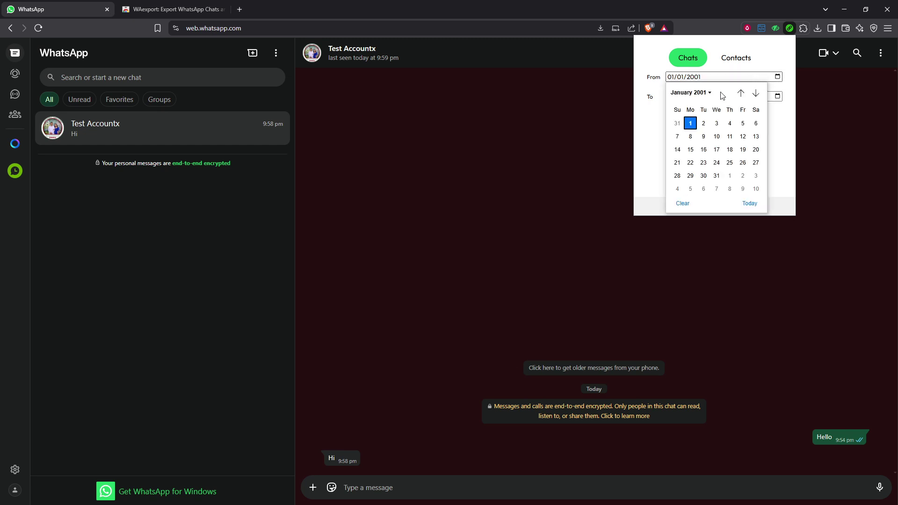
click(653, 125)
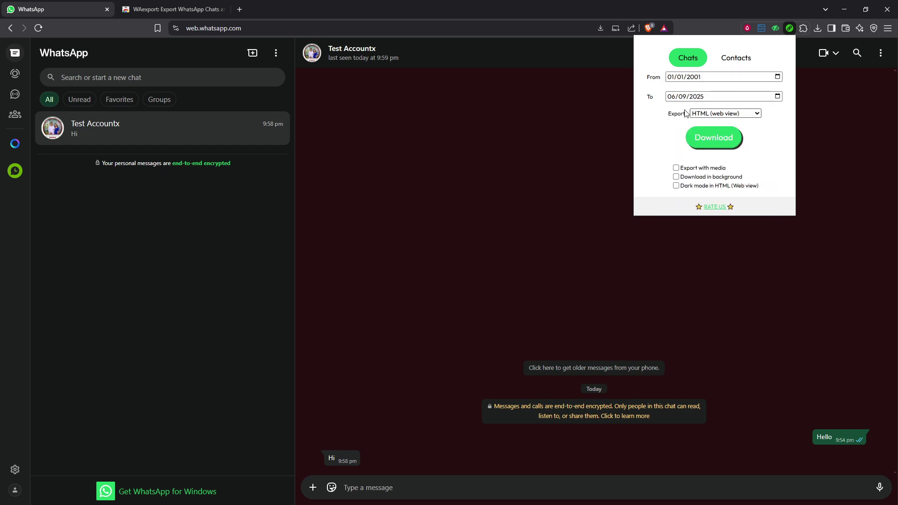
click(778, 97)
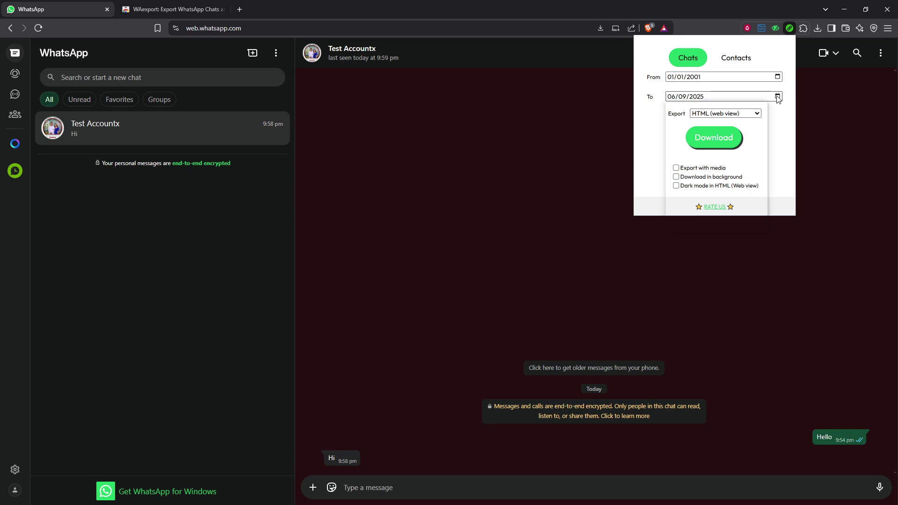
click(655, 138)
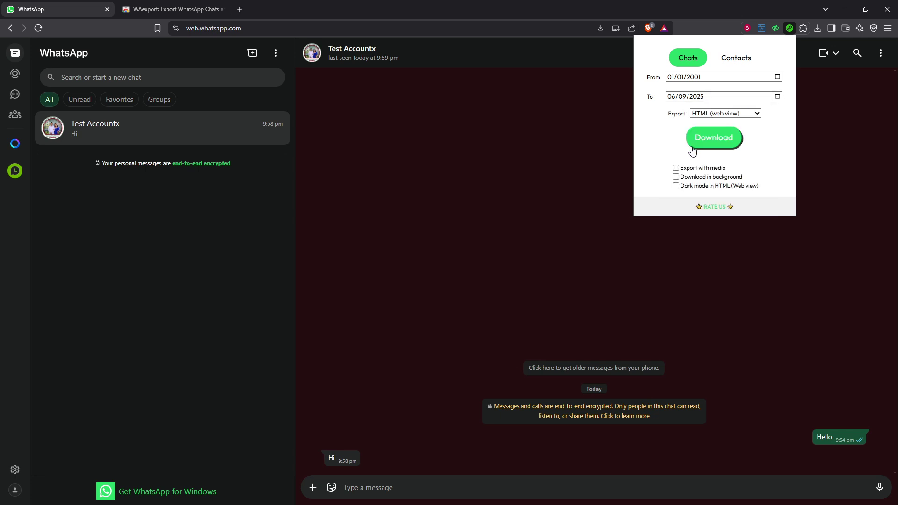
click(756, 116)
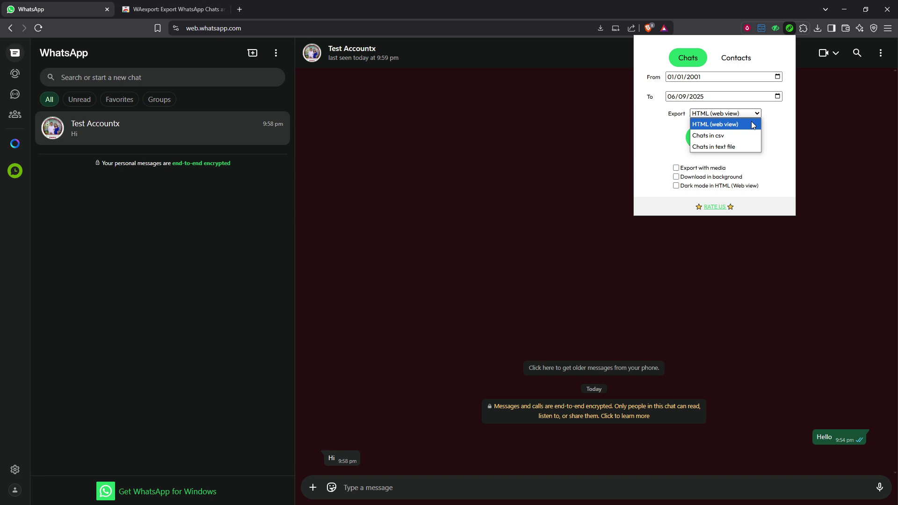
click(752, 125)
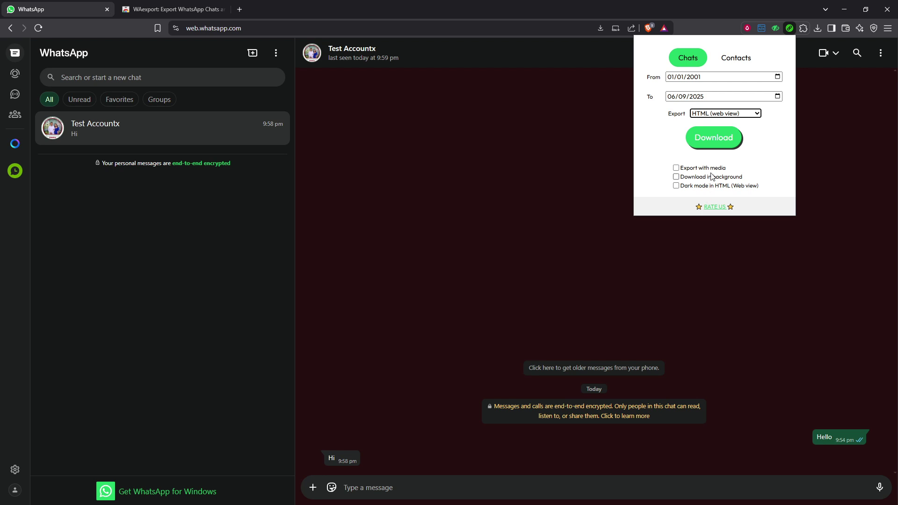
Start the HTML export download of the Test Accountx chat from WAexport.
click(725, 144)
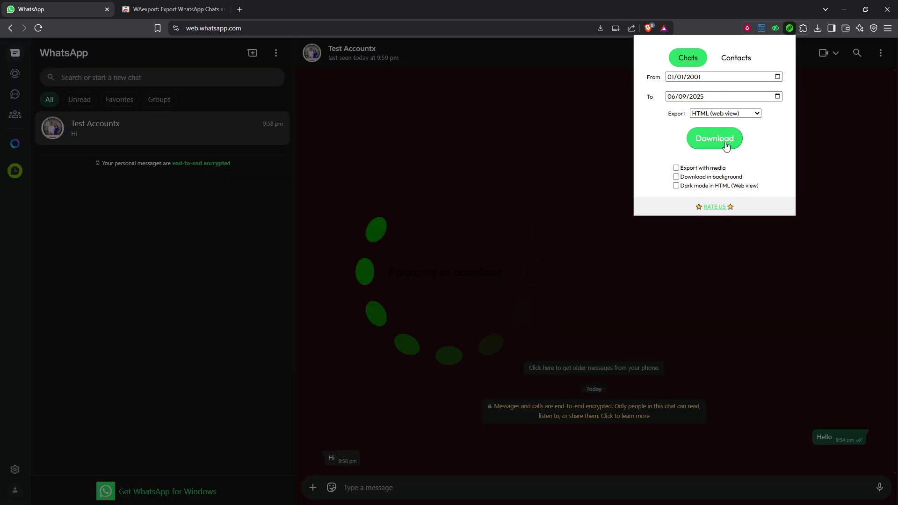